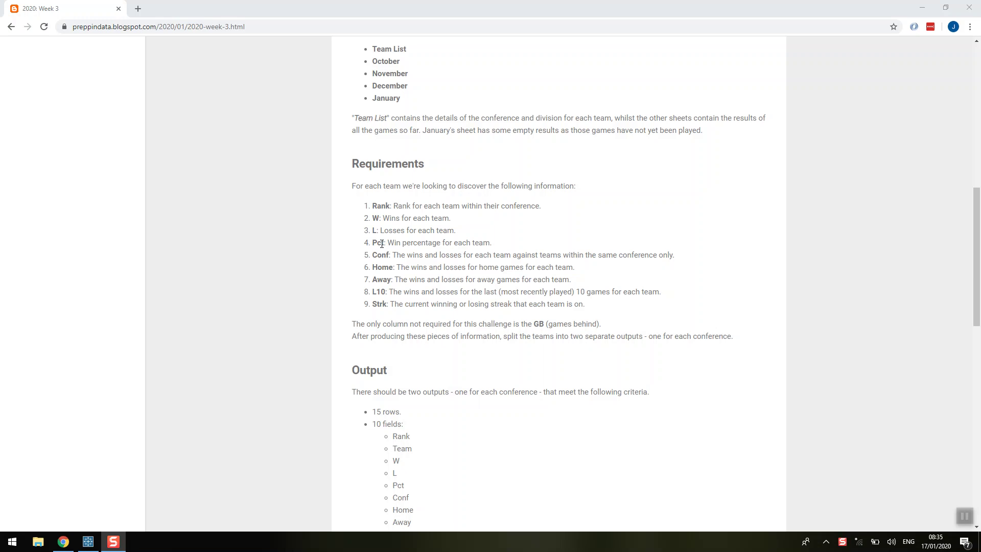
Switch to the Tableau Prep Builder flow and inspect the Results input's wildcard union and its *Results sheet matching pattern.
click(101, 541)
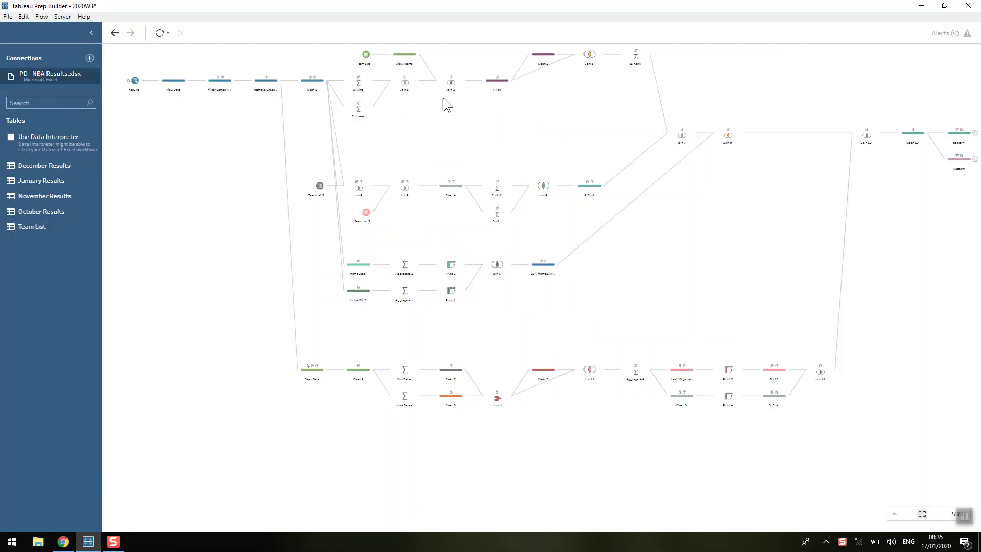
click(958, 514)
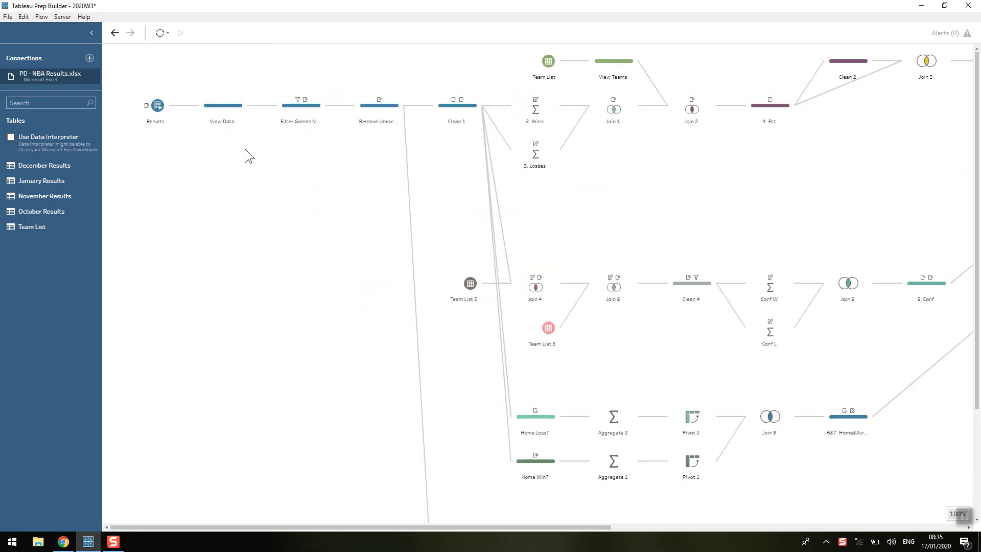
click(161, 111)
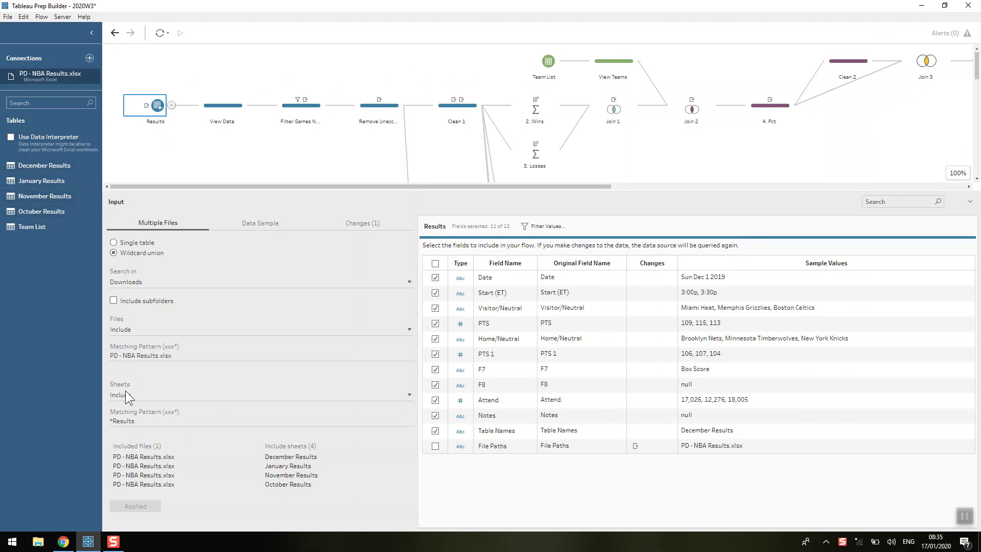
click(116, 422)
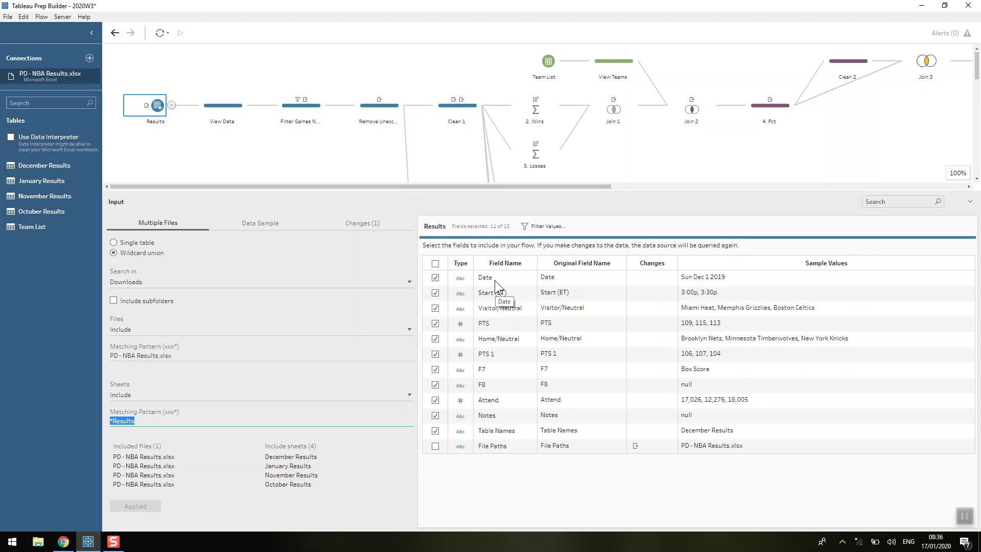
Inspect the View Data step's Fri Jan 24 2020 games and null F7 rows, and review the Remove Unneccessary Fields step.
click(241, 95)
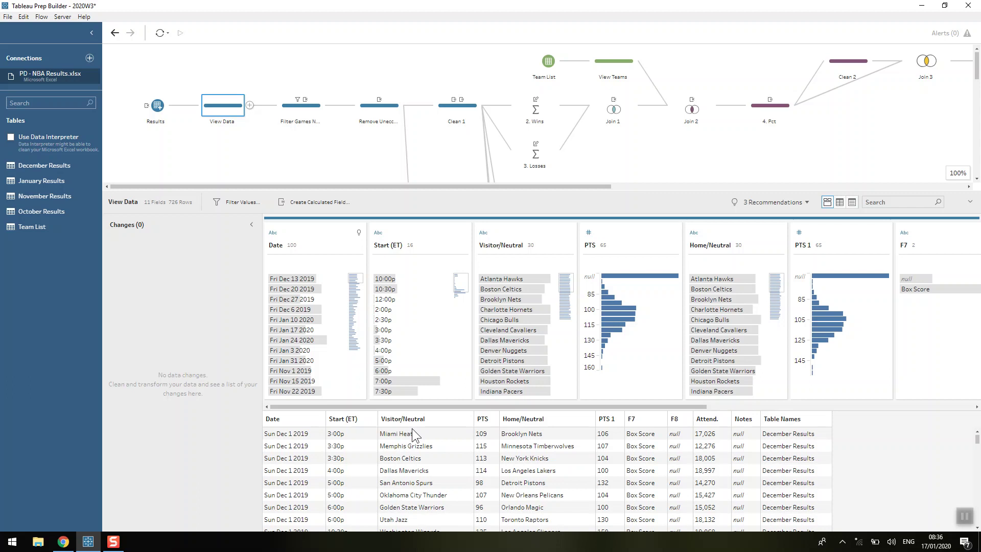
click(308, 341)
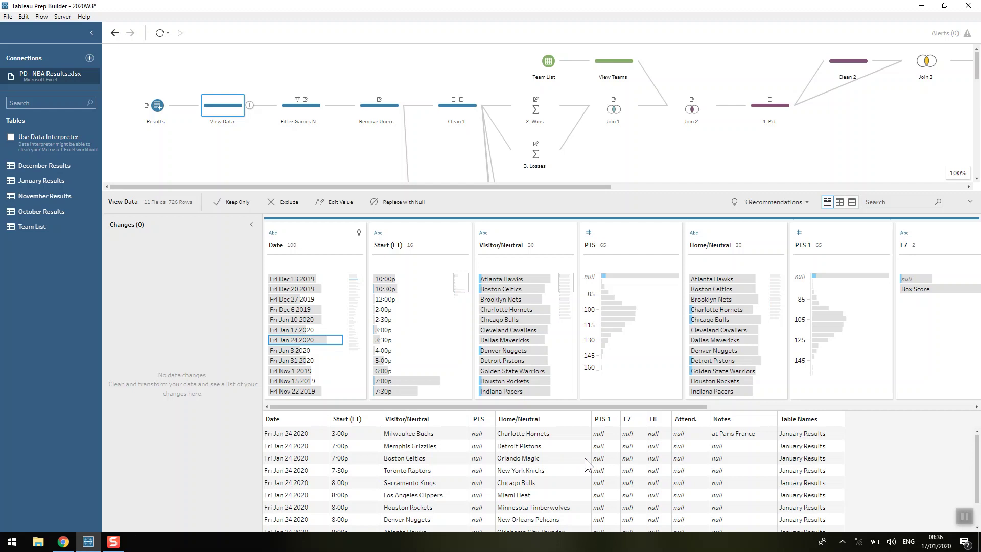
click(910, 278)
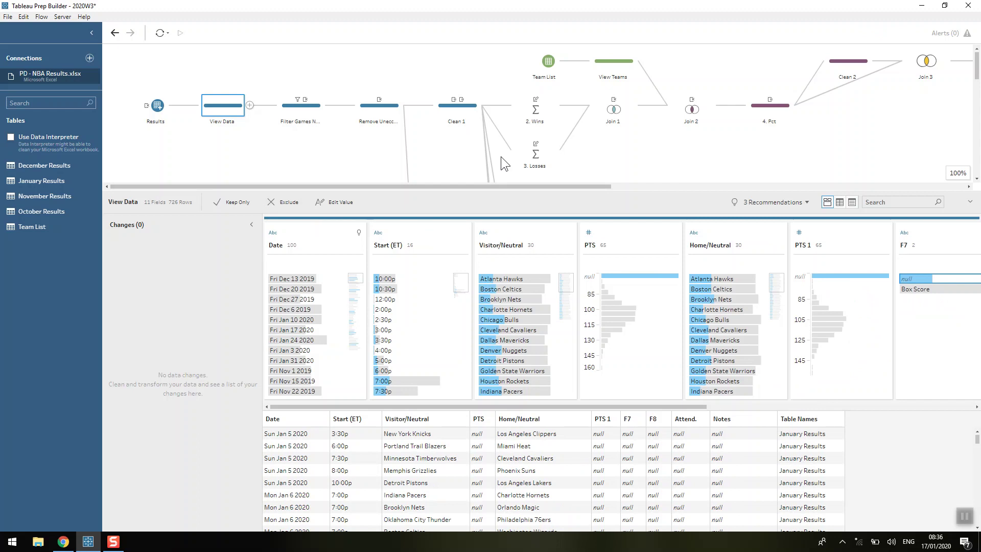
click(379, 109)
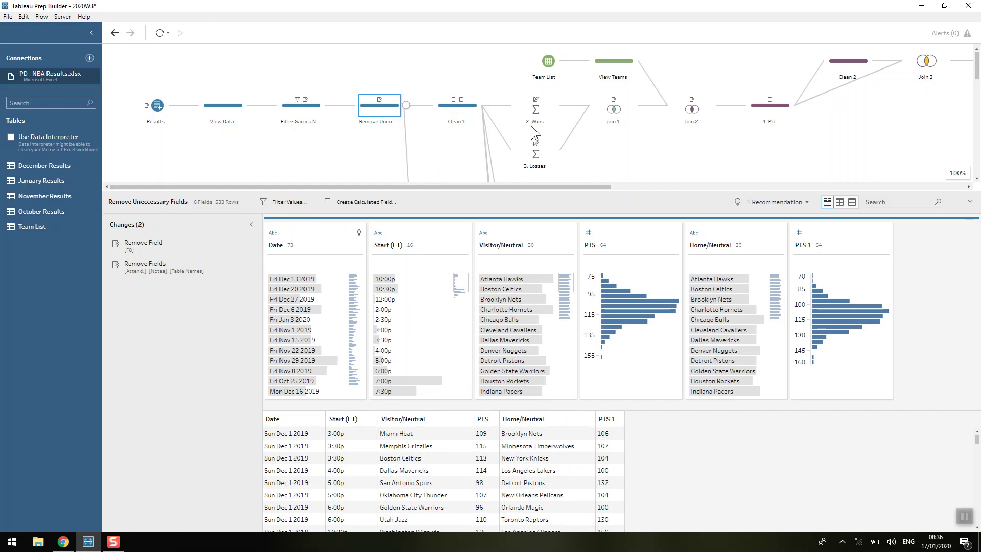
Review the Winner and Loser calculated fields in Clean 1, leaving the Winner formula unedited.
click(459, 109)
click(173, 254)
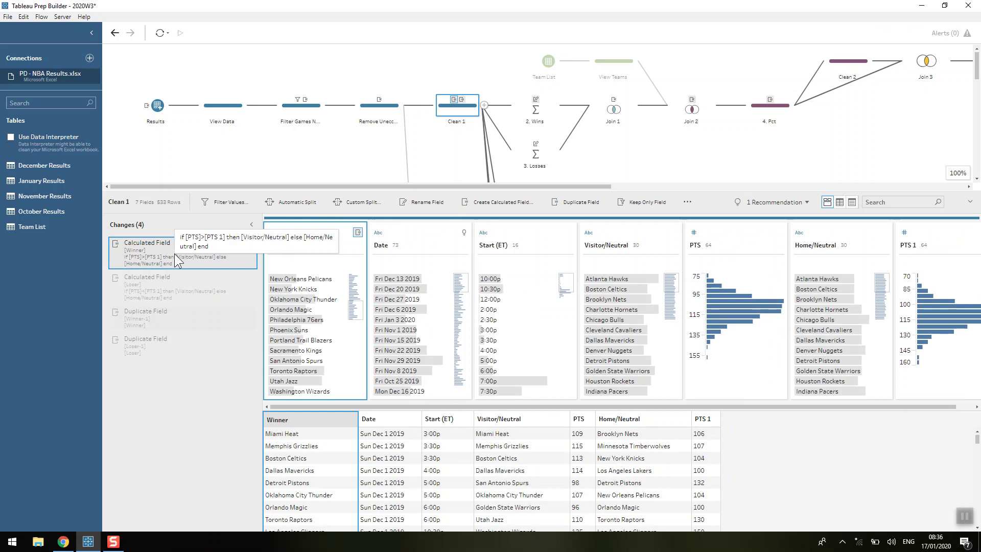
double_click(173, 253)
drag(415, 164, 359, 162)
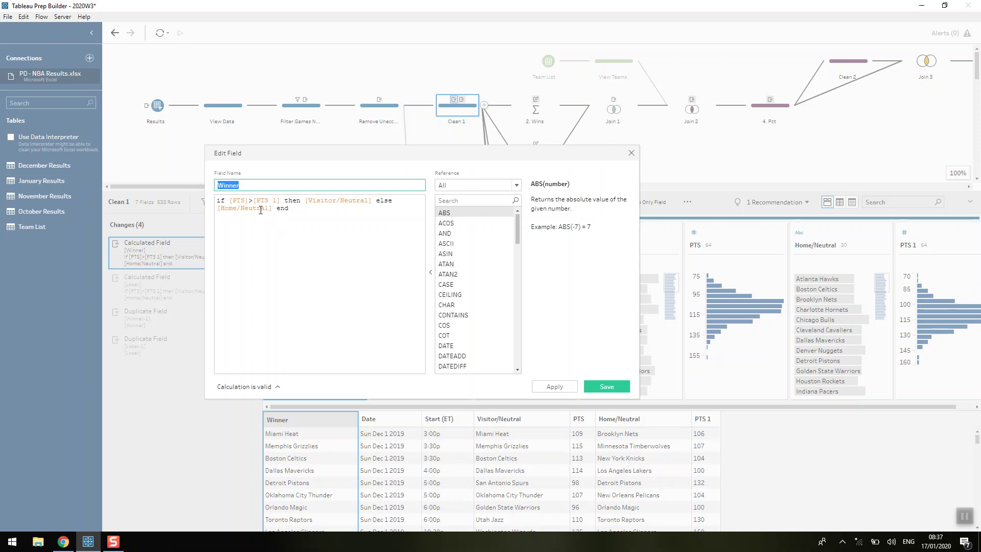
drag(305, 200, 375, 202)
click(375, 201)
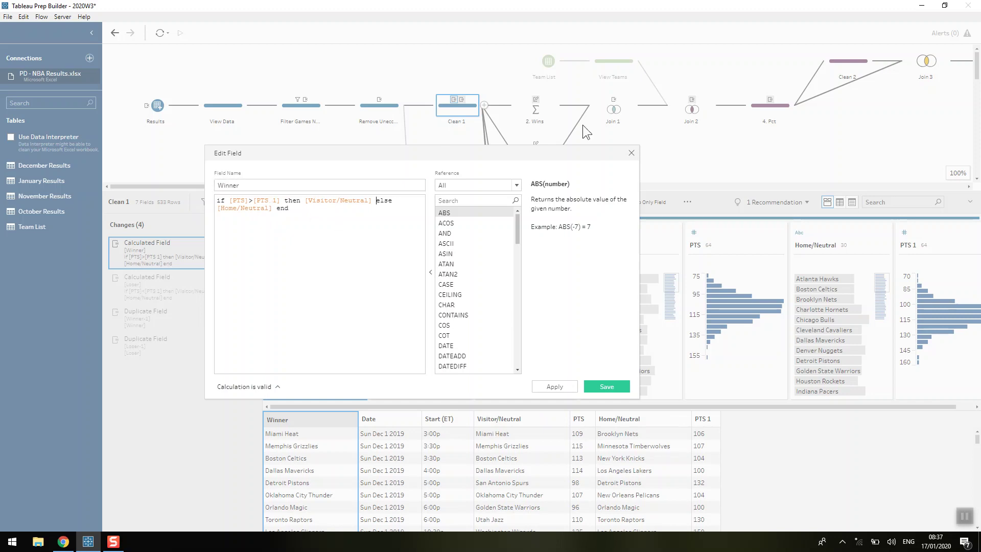
click(631, 153)
mouse_move(301, 391)
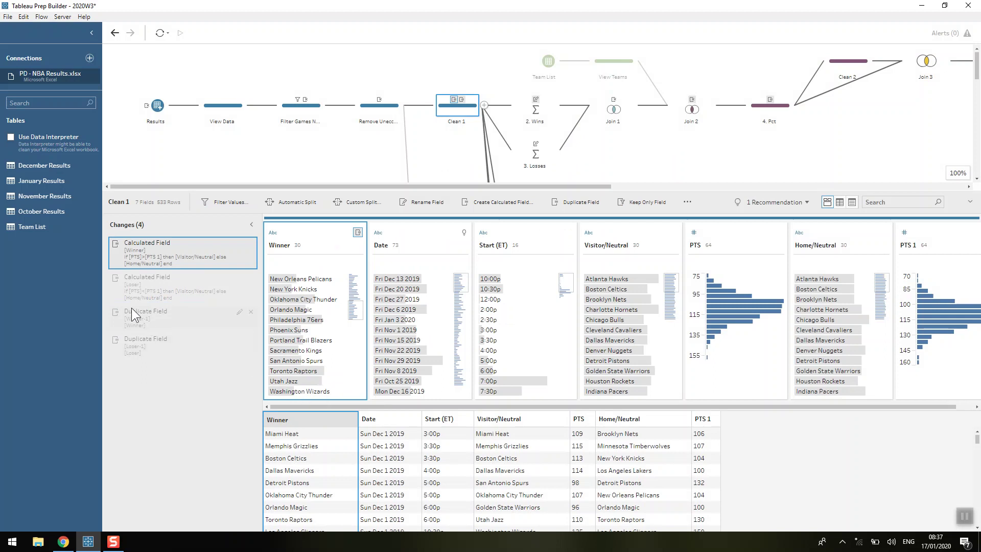
click(136, 293)
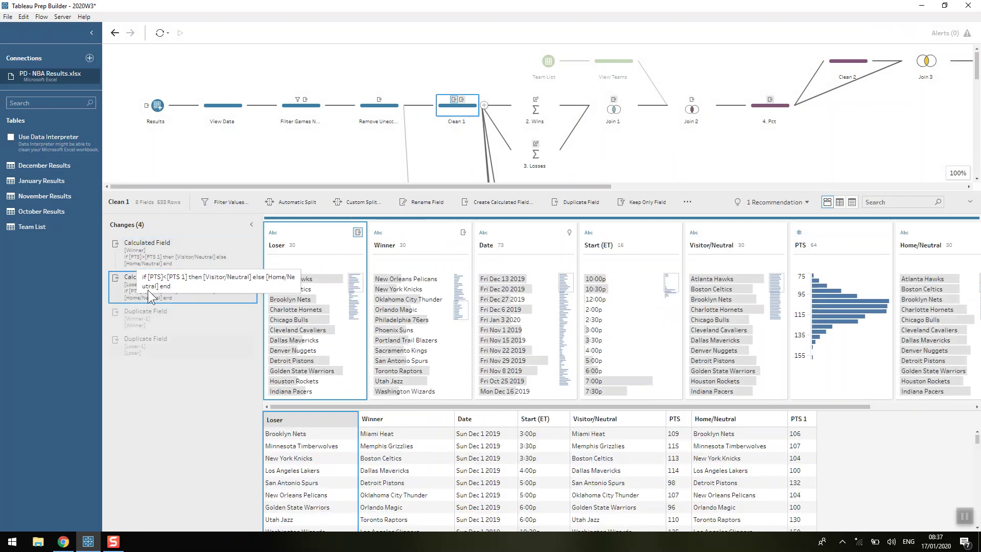
Review the 2. Wins and 3. Losses aggregations, the Join 1 step that combines them, and the View Teams data.
click(544, 112)
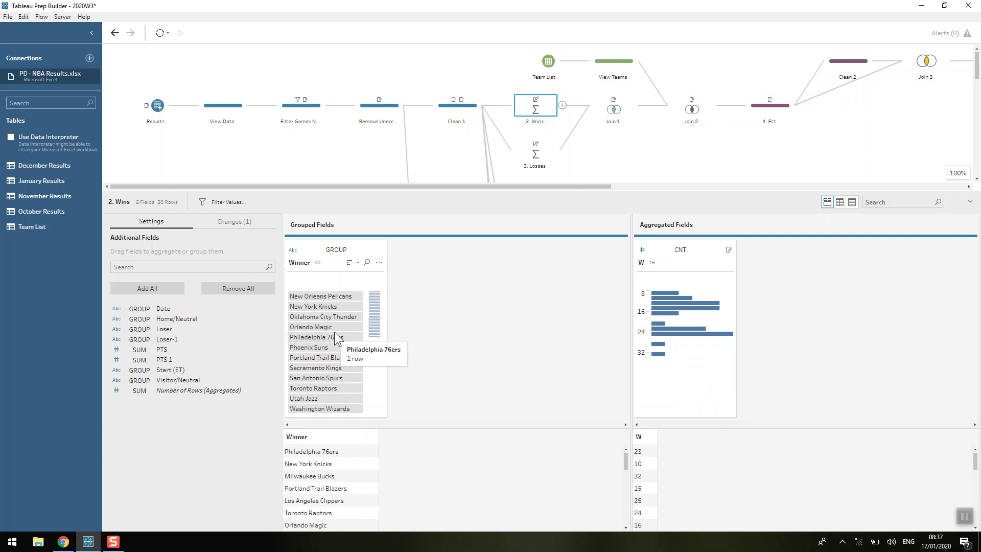
click(544, 146)
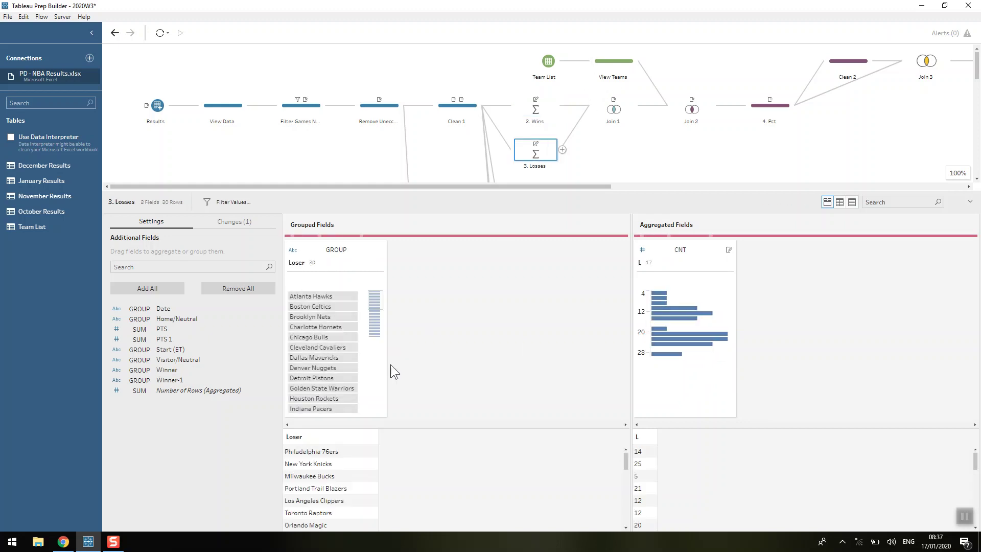
click(609, 109)
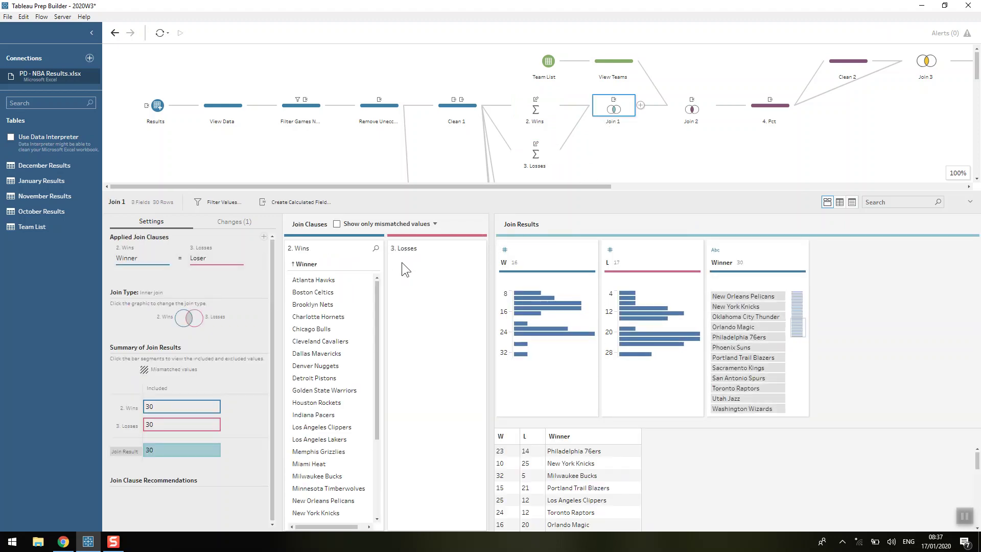
click(618, 65)
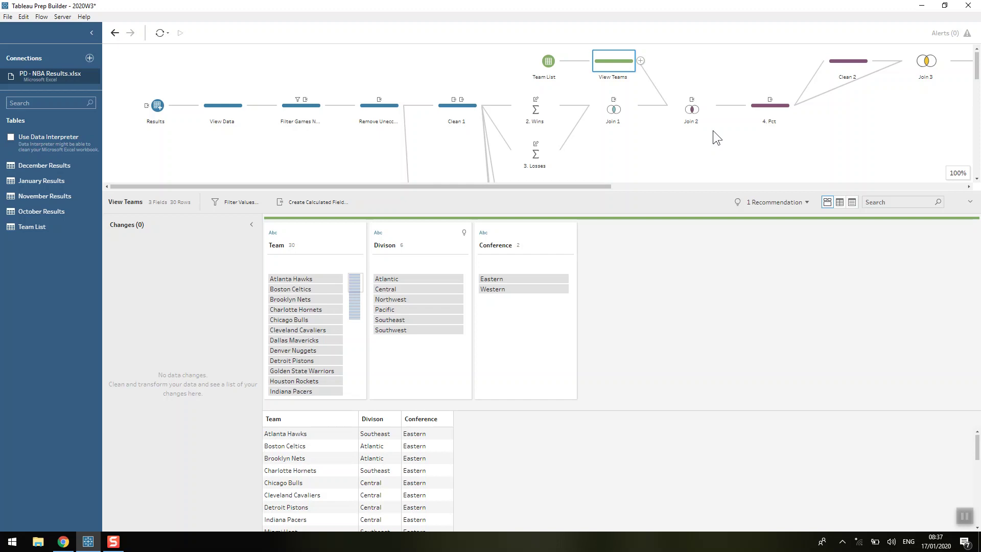
Review the Pct calculated field's formula in the 4. Pct step and close it without changes.
click(757, 109)
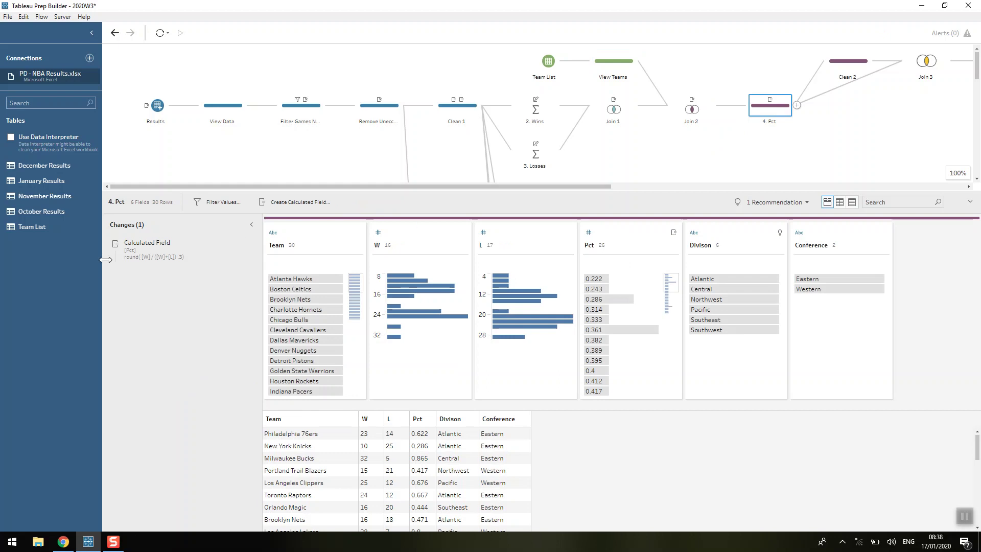
double_click(143, 247)
click(303, 215)
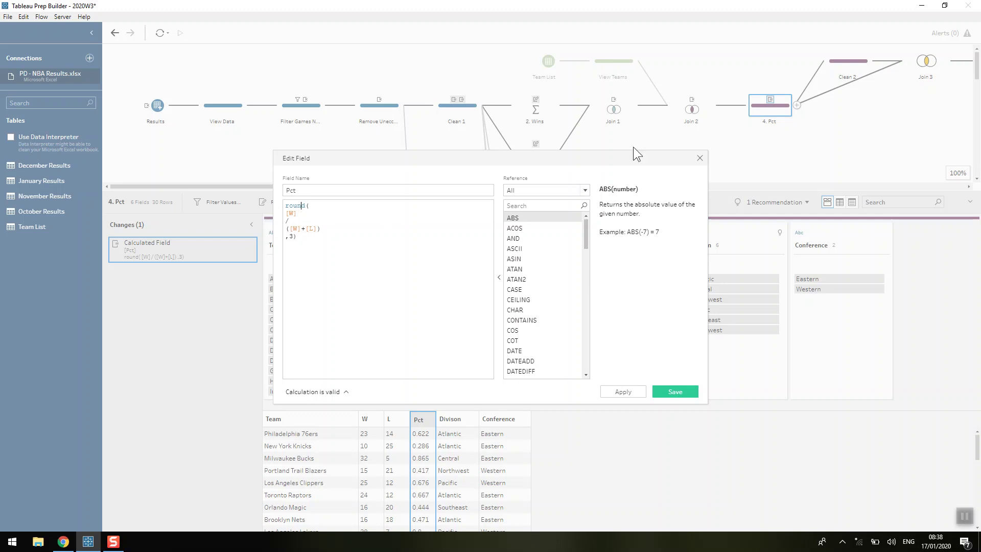
click(701, 158)
Join the Clean 2 step to the 4. Pct step in a new join.
drag(609, 187, 777, 188)
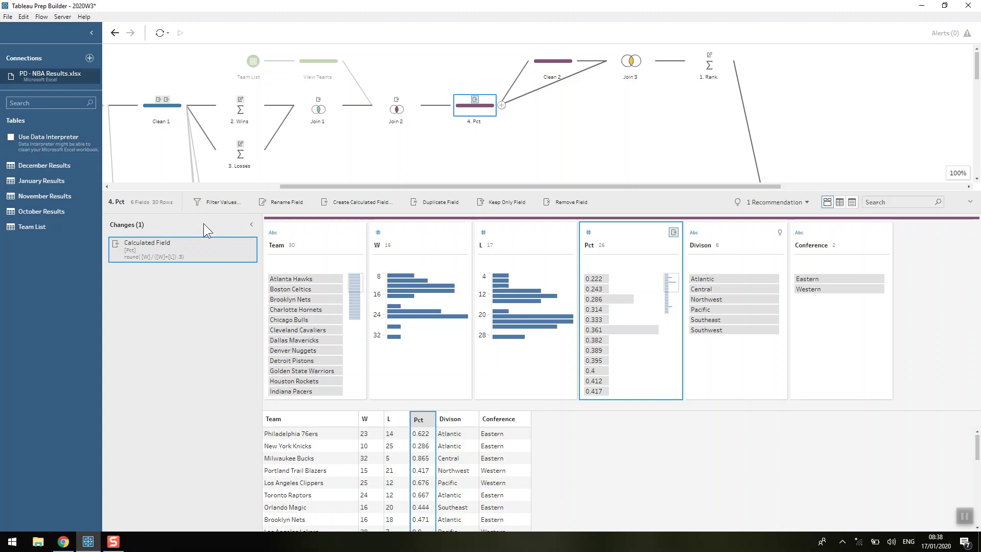
click(550, 66)
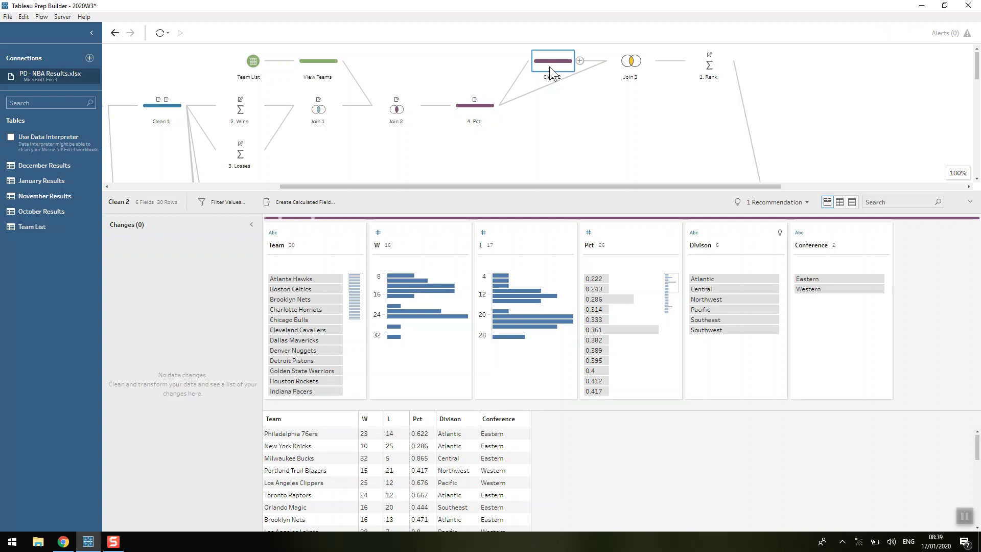
drag(550, 66, 506, 110)
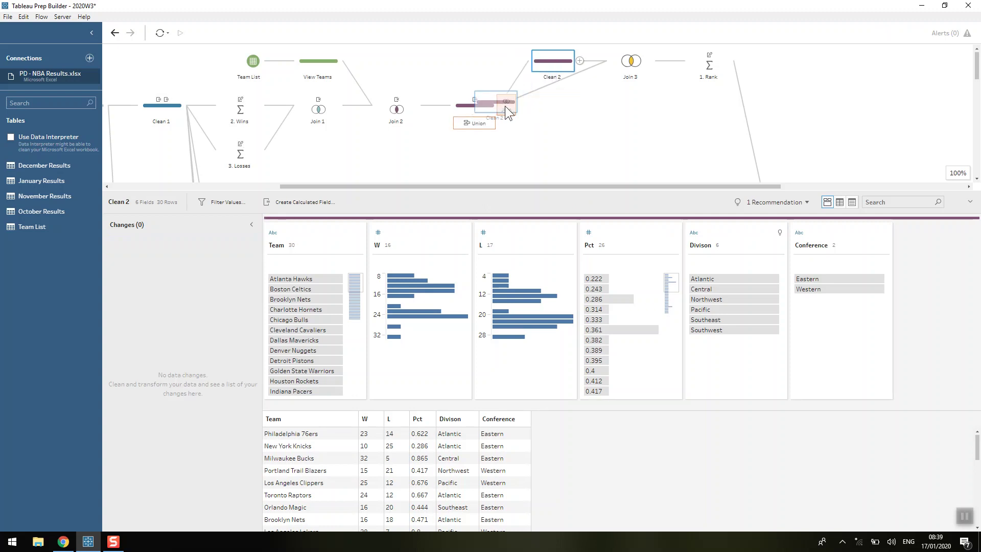
drag(511, 107, 511, 107)
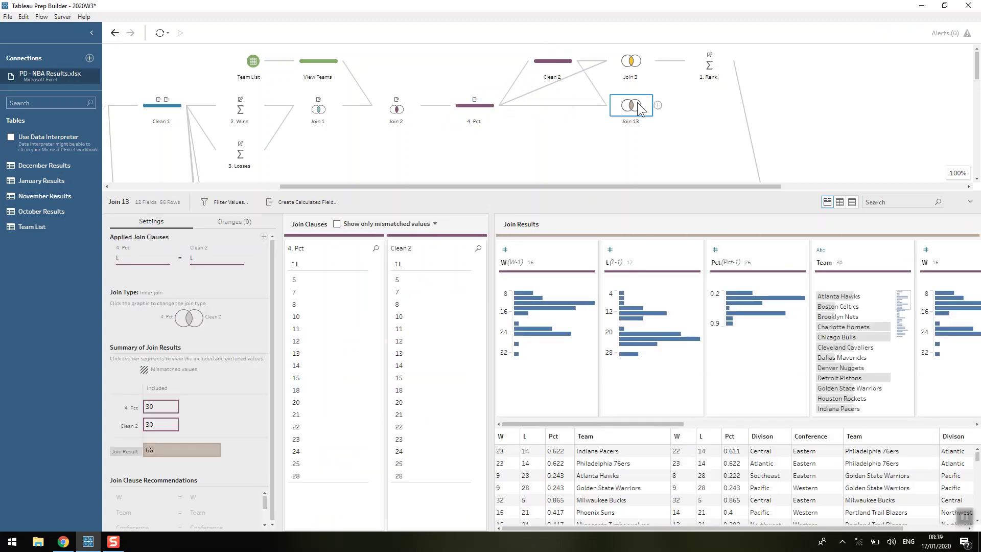
mouse_move(250, 260)
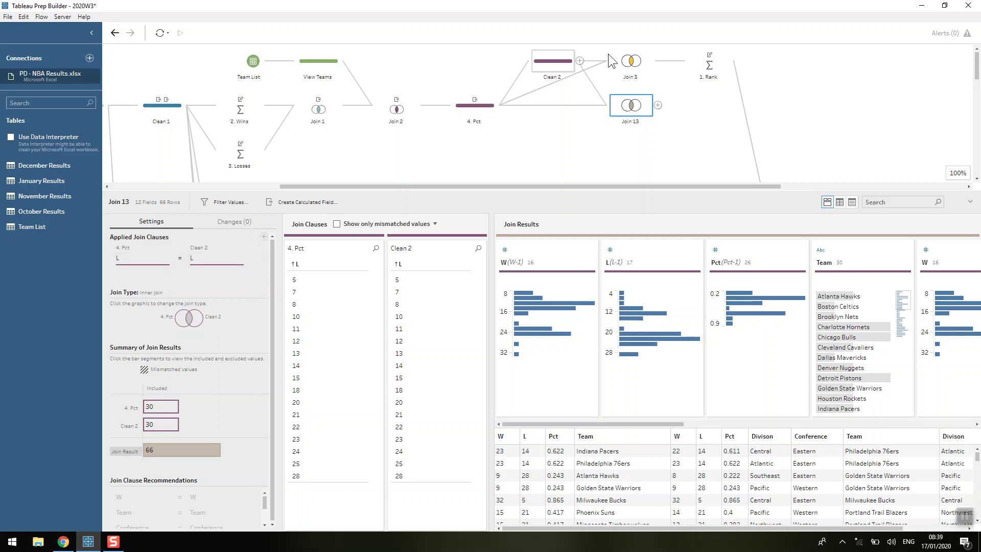
Review the clauses of Join 3 and the comparison operators for its Pct clause, keeping <= selected.
click(634, 62)
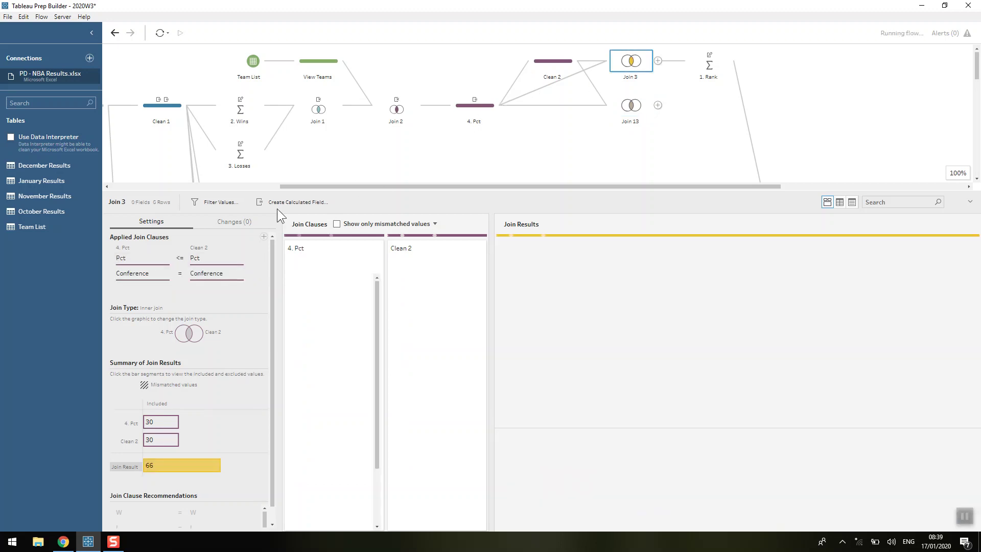
click(174, 255)
click(225, 269)
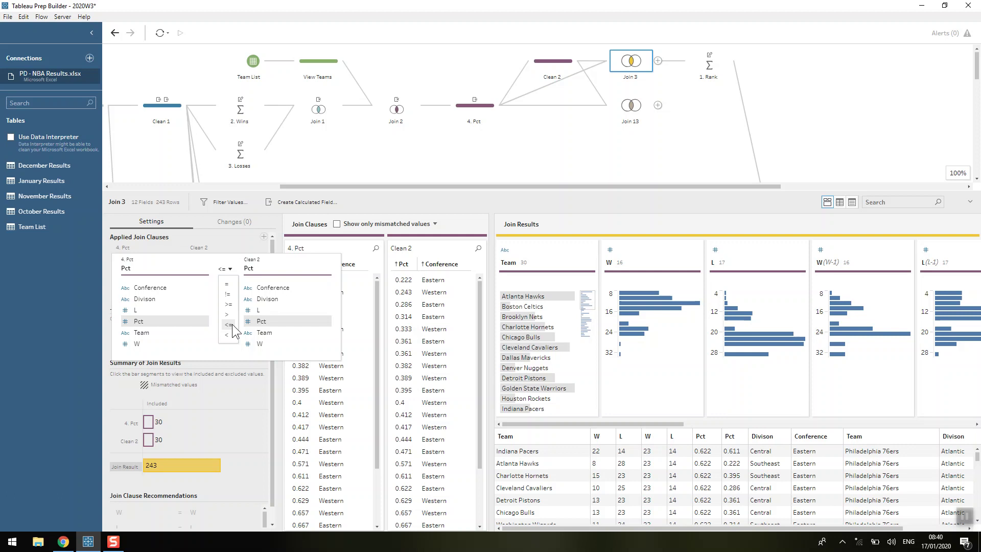
click(232, 326)
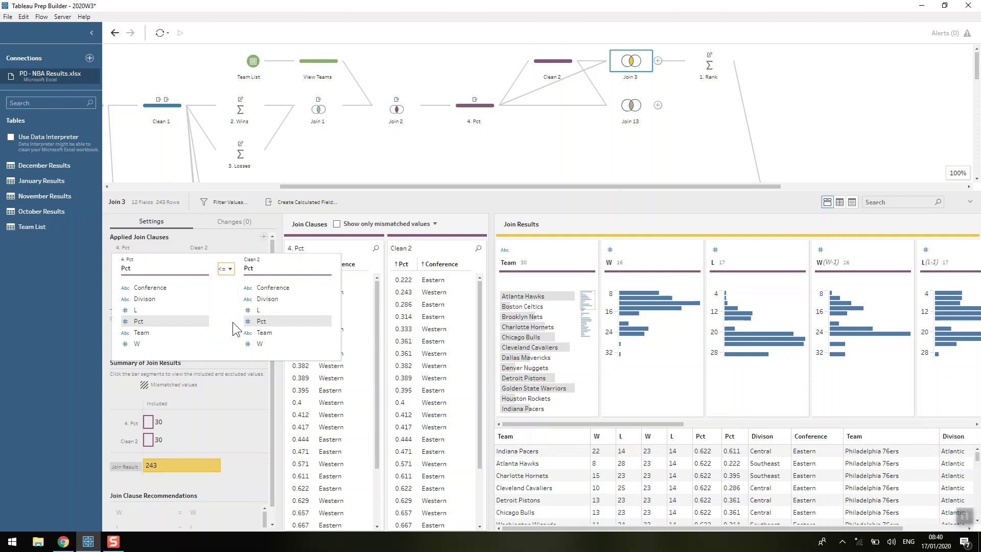
click(225, 237)
Compare the Join 3 result rows for the Pct values 0.865, 0.8 and 0.758.
drag(632, 424, 792, 429)
click(724, 407)
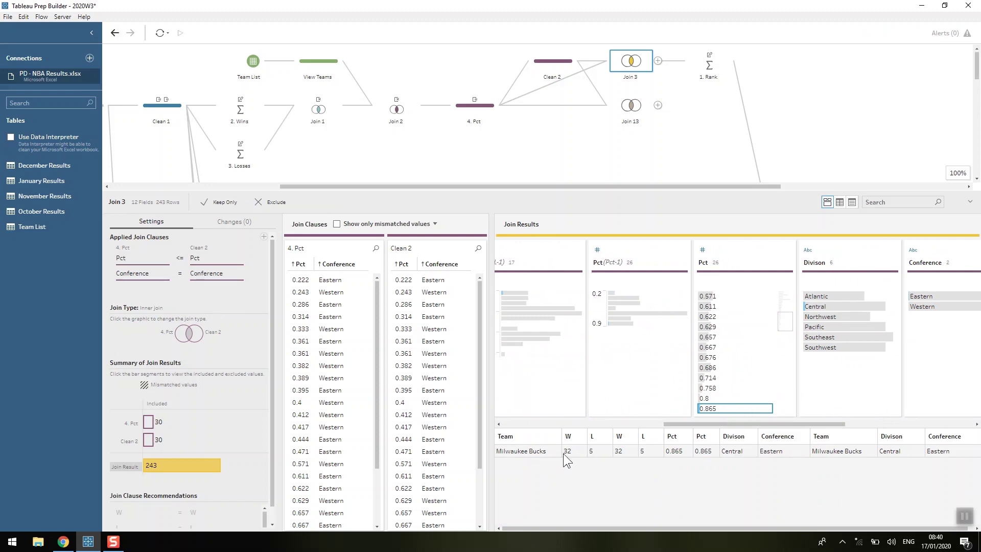
click(728, 398)
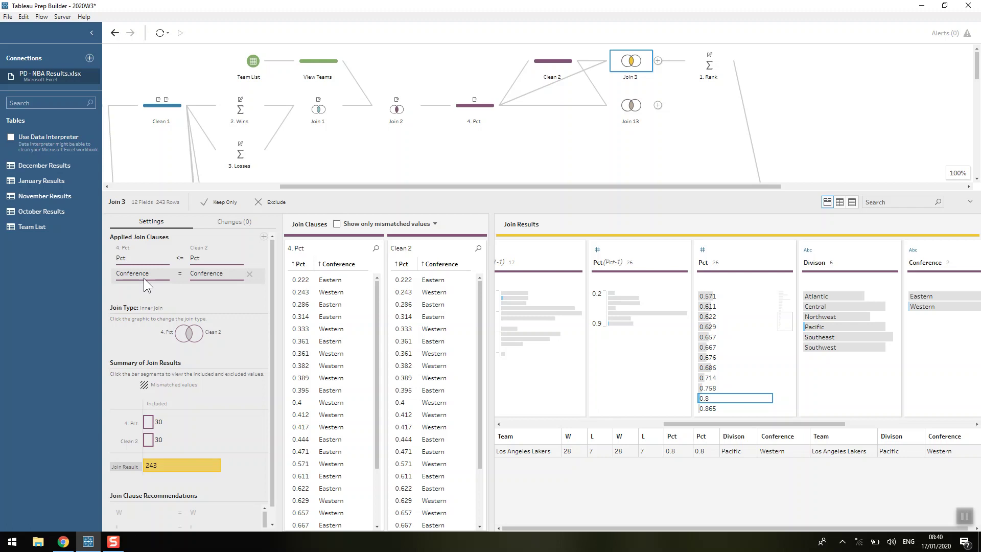
click(718, 407)
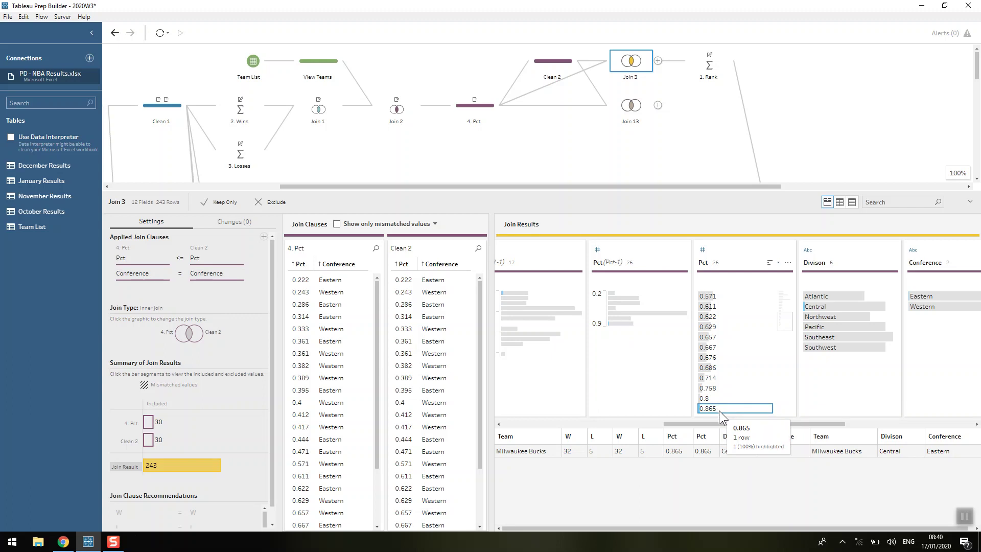
click(725, 396)
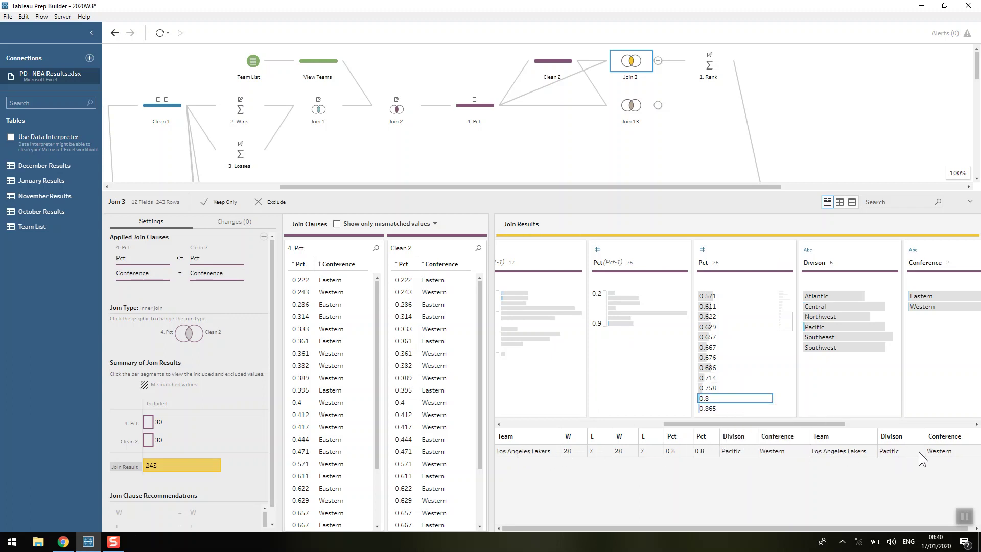
click(716, 389)
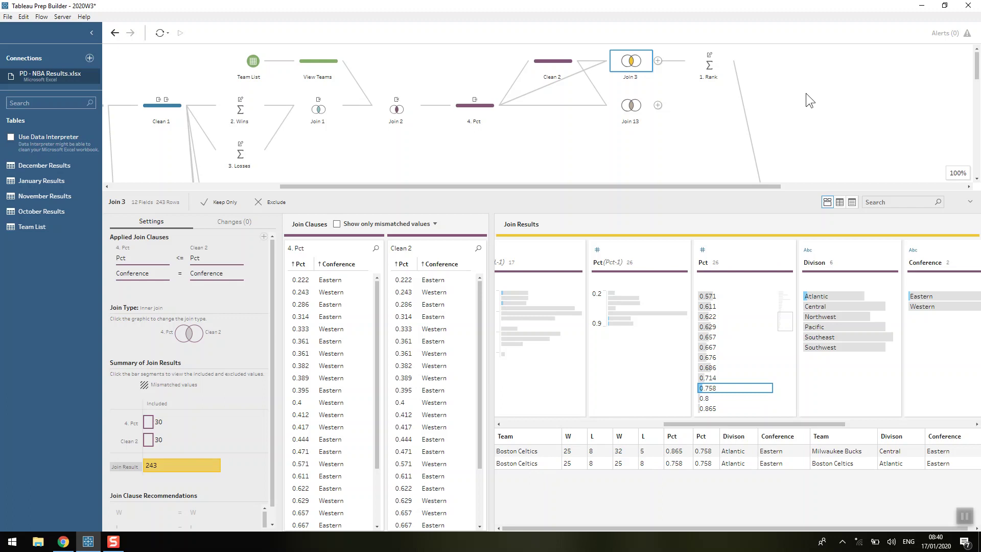
Review the 1. Rank aggregation, add a clean step after it, and highlight the teams with Rank 1.
click(715, 67)
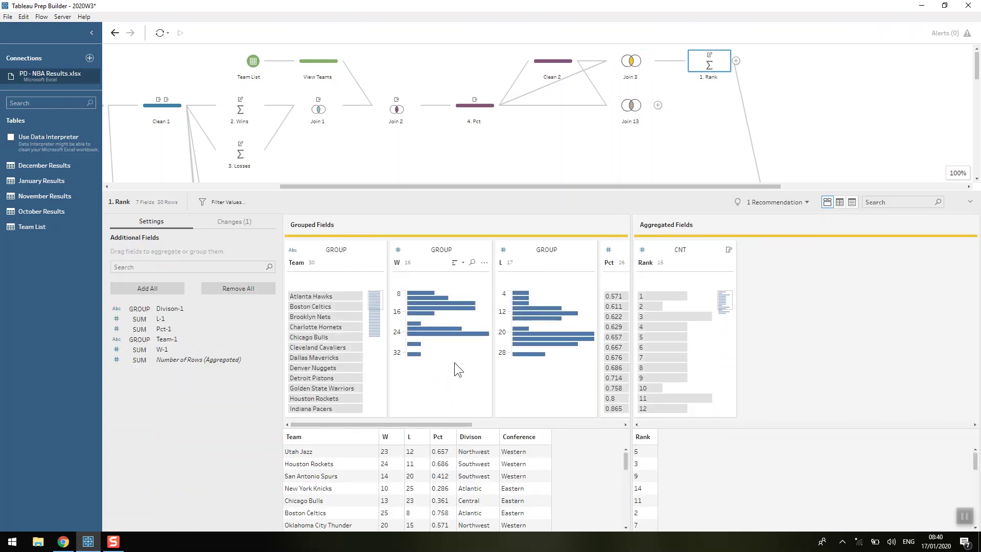
drag(438, 425, 615, 431)
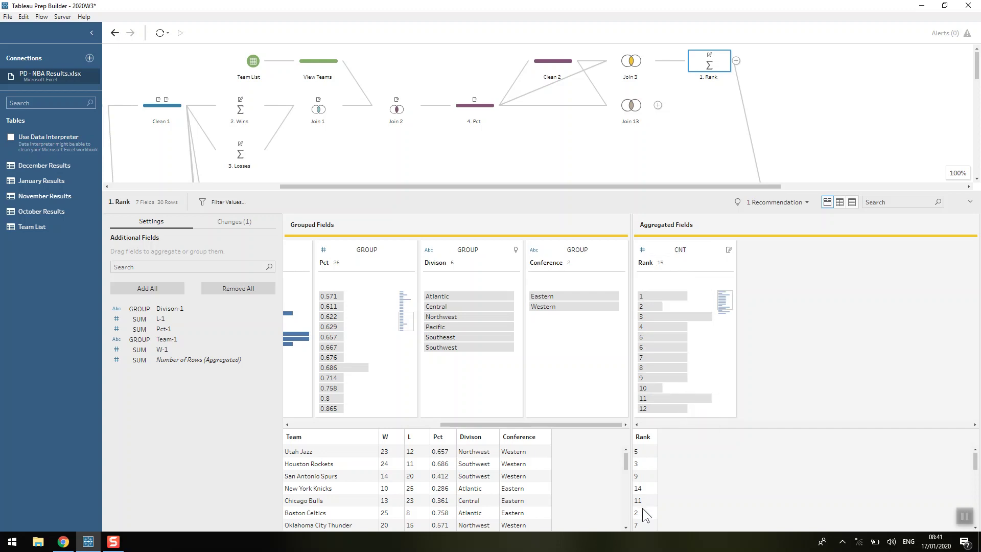
click(742, 59)
click(736, 61)
click(752, 75)
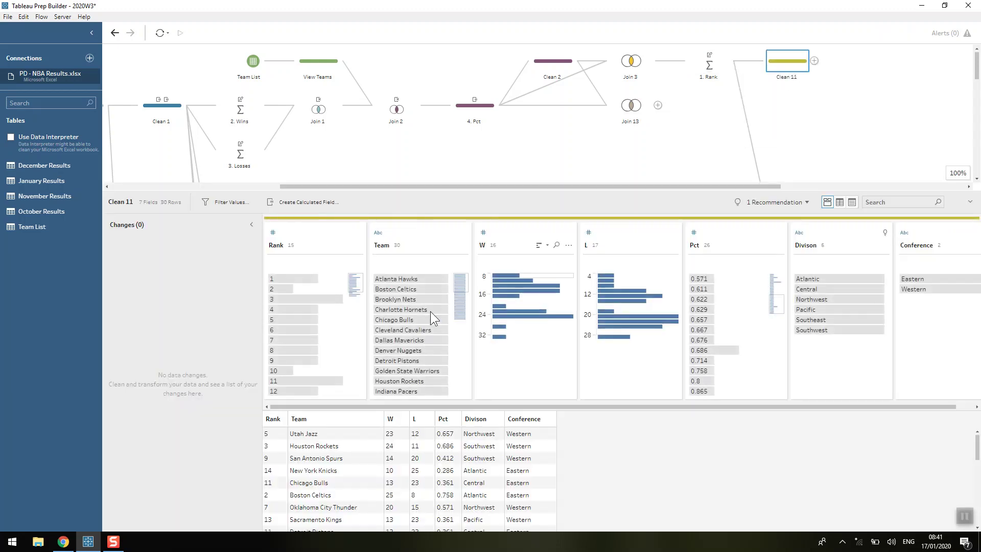
drag(357, 405, 324, 413)
click(295, 279)
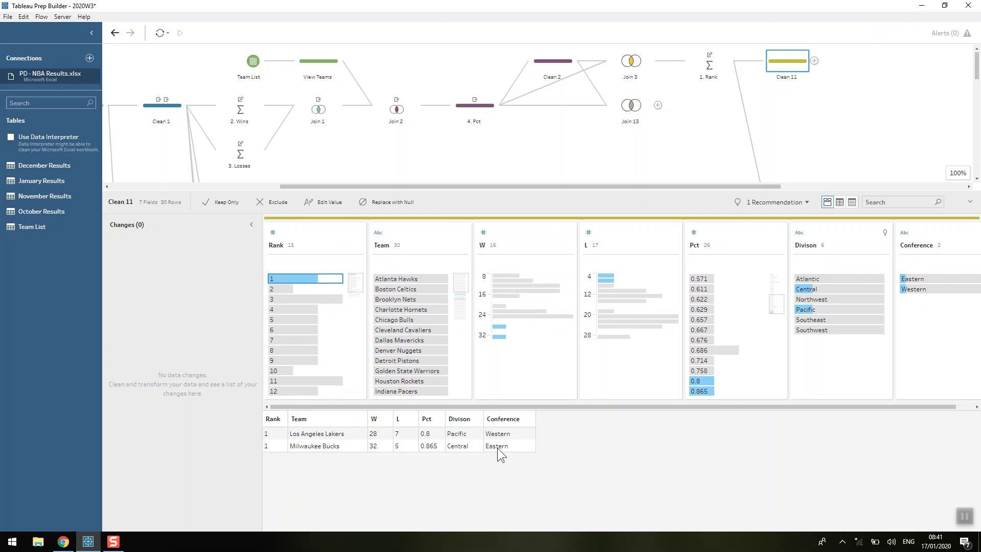